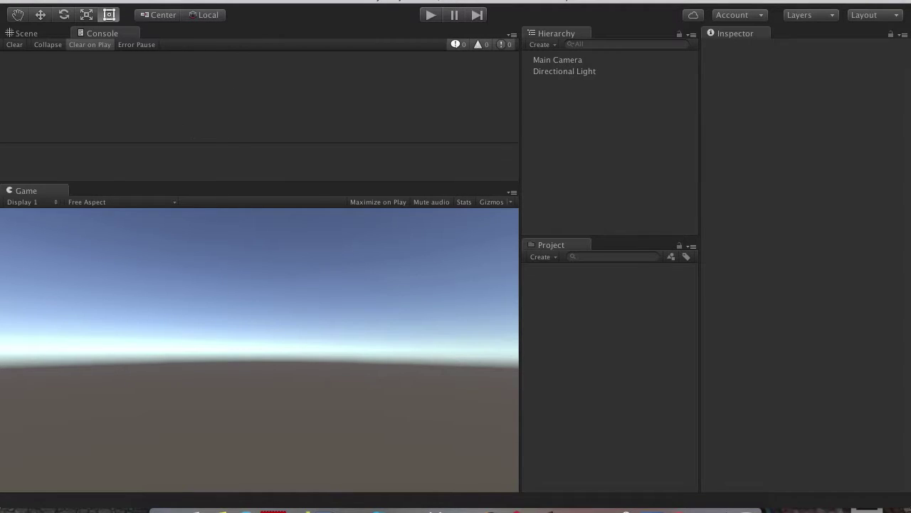
- In Project Settings > Editor, set Unity Remote Device to Any Android Device
{"action": "left_click", "coordinate": [82, 2]}
{"action": "mouse_move", "coordinate": [113, 1]}
{"action": "mouse_move", "coordinate": [186, 265]}
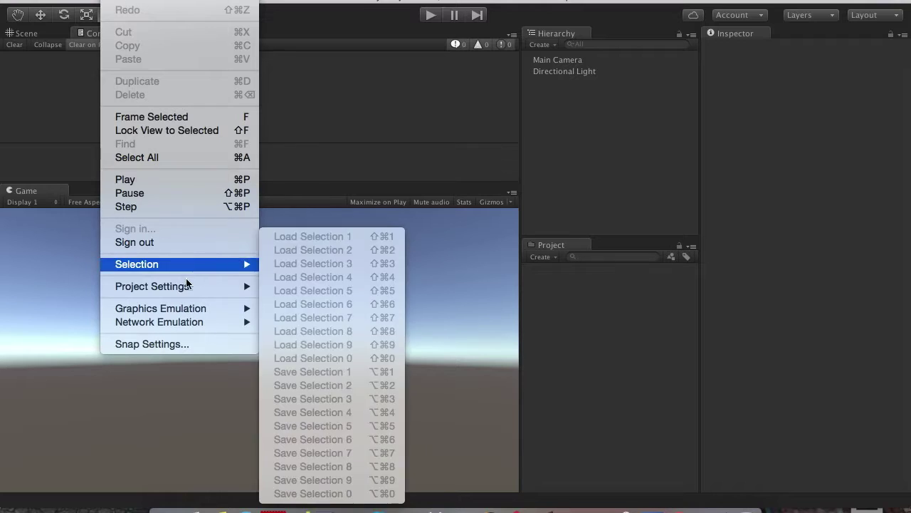
{"action": "mouse_move", "coordinate": [189, 286]}
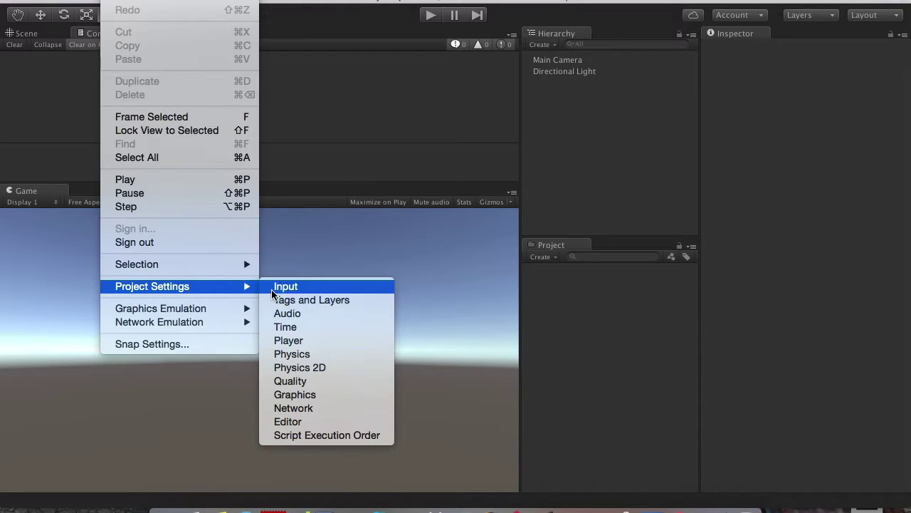
{"action": "left_click", "coordinate": [306, 422]}
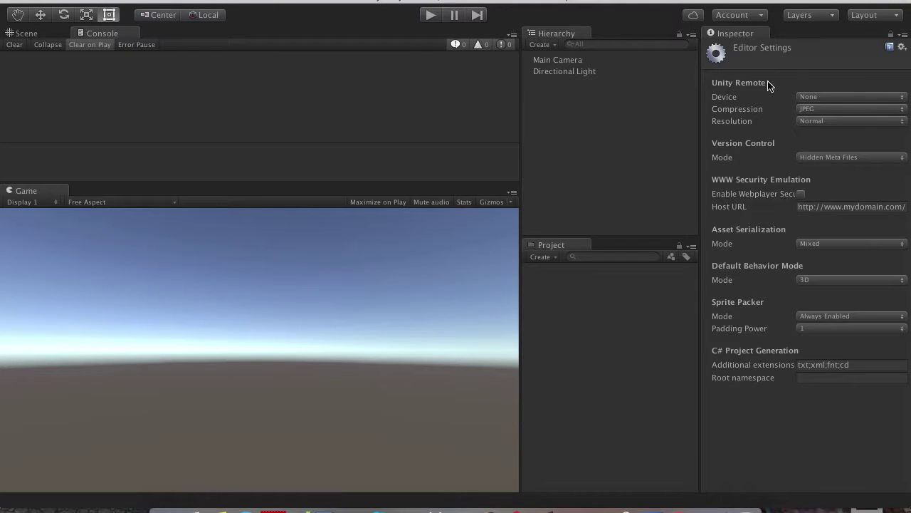
{"action": "left_click", "coordinate": [814, 100]}
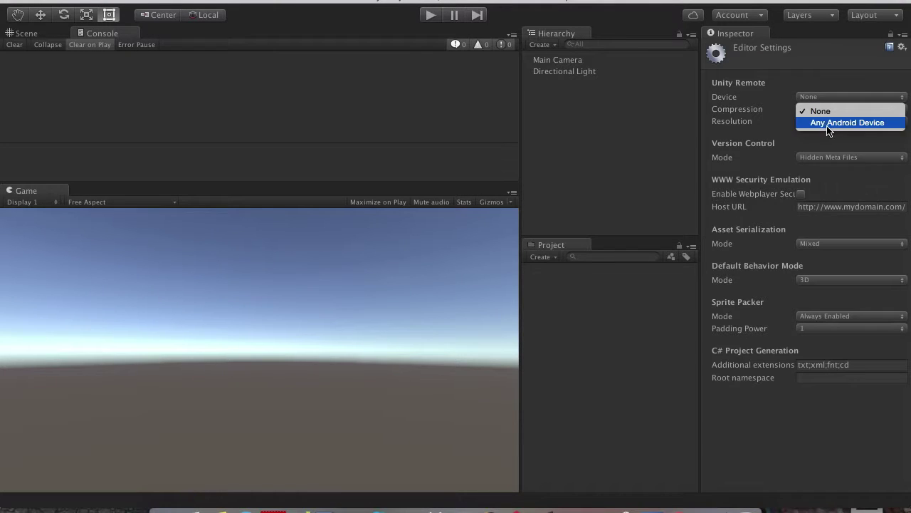
{"action": "left_click", "coordinate": [828, 124]}
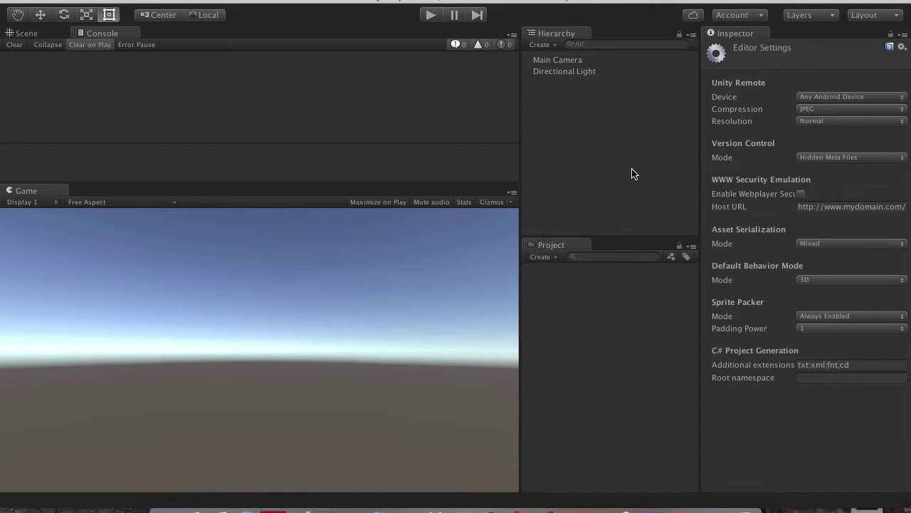
{"action": "left_click", "coordinate": [566, 169]}
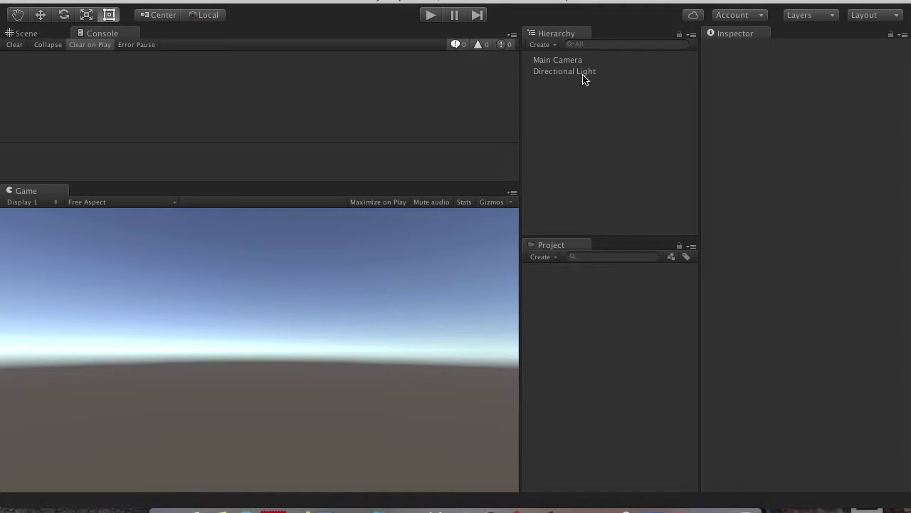
- Open Unity Preferences on the External Tools page and reposition the window
{"action": "left_click", "coordinate": [89, 0]}
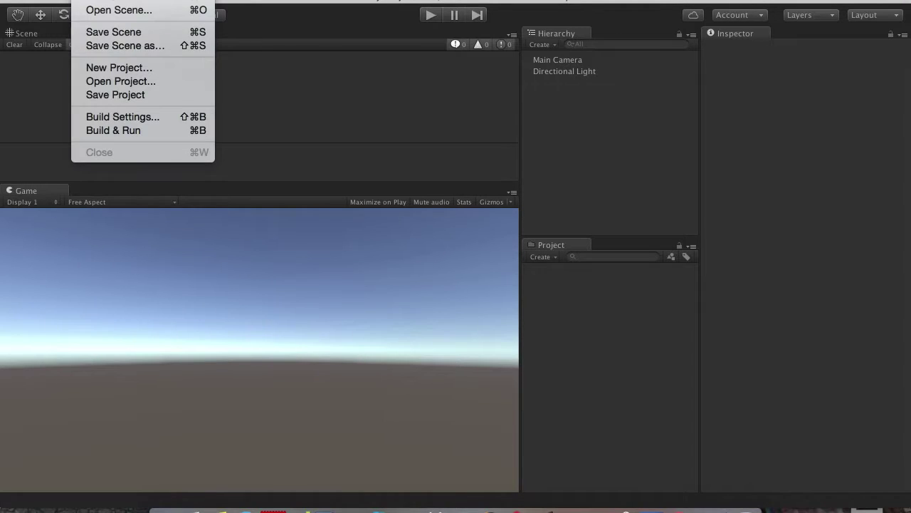
{"action": "mouse_move", "coordinate": [53, 0]}
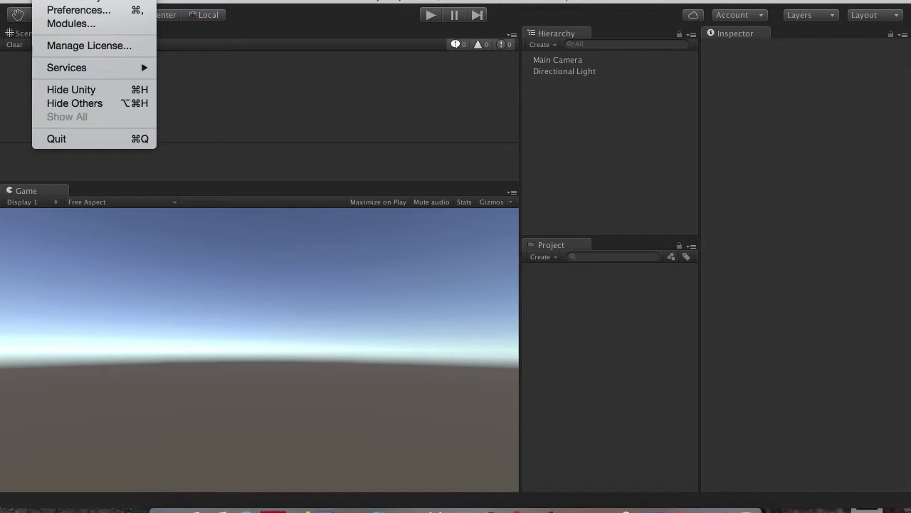
{"action": "left_click", "coordinate": [114, 13]}
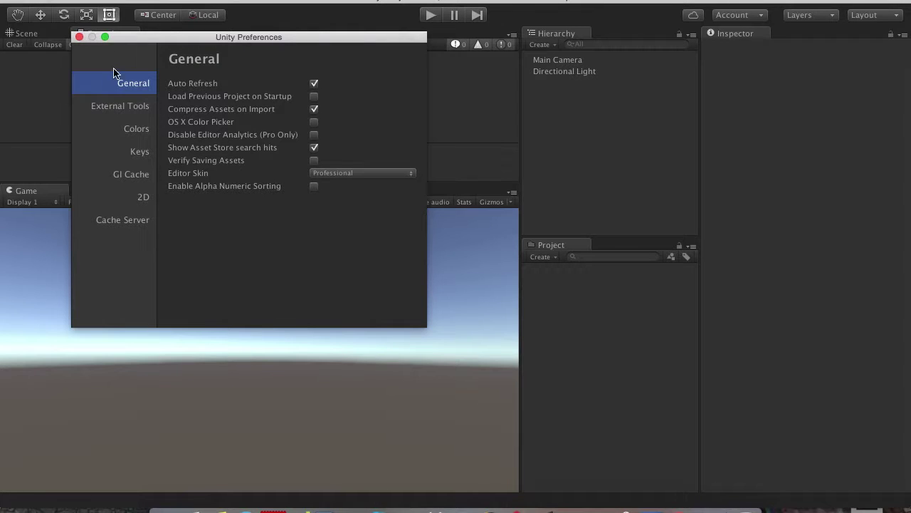
{"action": "left_click", "coordinate": [116, 108]}
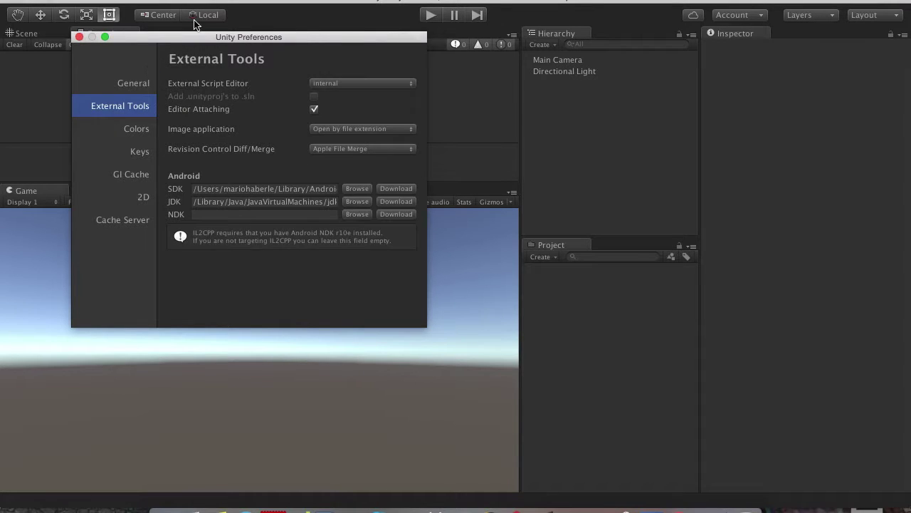
{"action": "left_click_drag", "start_coordinate": [220, 36], "coordinate": [317, 66]}
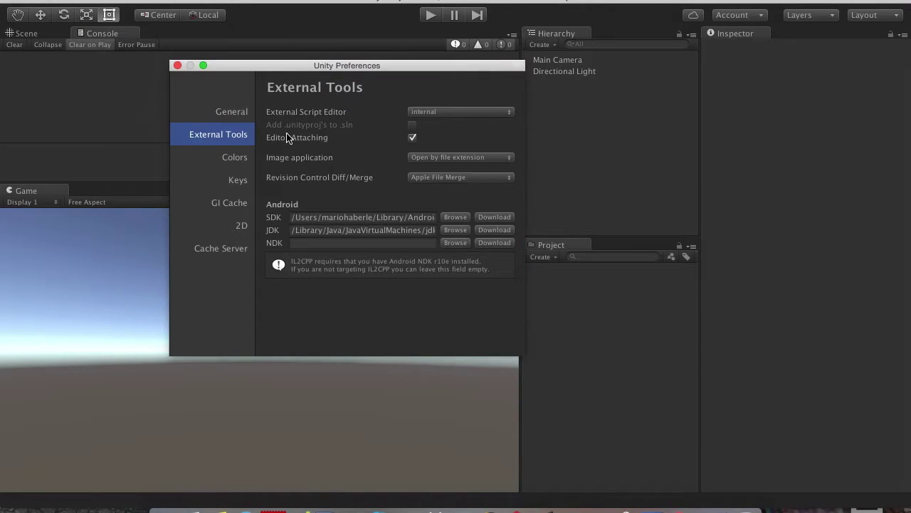
- Clear the Android SDK and JDK path fields
{"action": "left_click", "coordinate": [318, 217]}
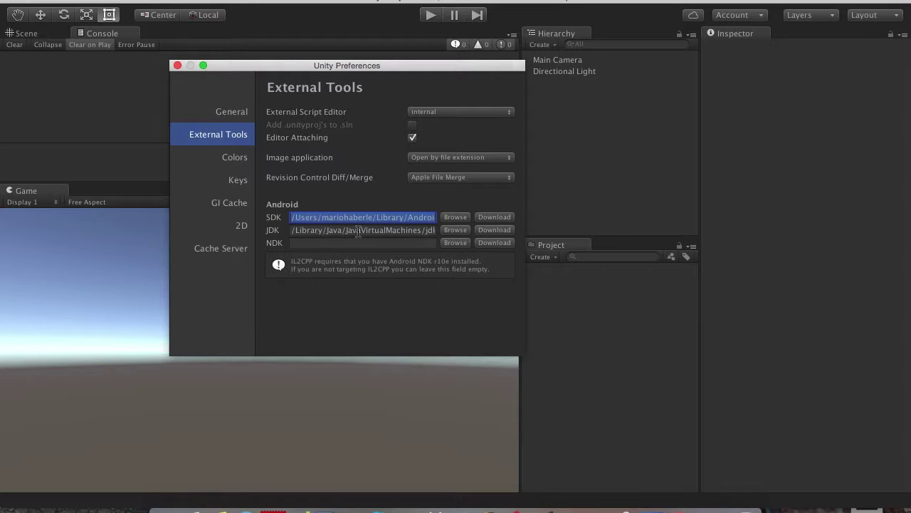
{"action": "left_click_drag", "start_coordinate": [358, 230], "coordinate": [503, 242]}
{"action": "left_click", "coordinate": [316, 217]}
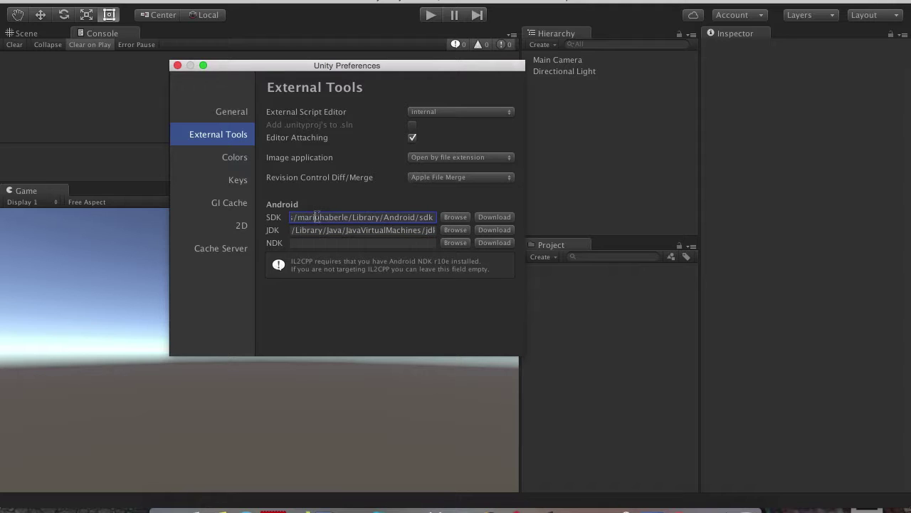
{"action": "key", "text": "BackSpace"}
{"action": "key", "text": "Tab"}
{"action": "key", "text": "BackSpace"}
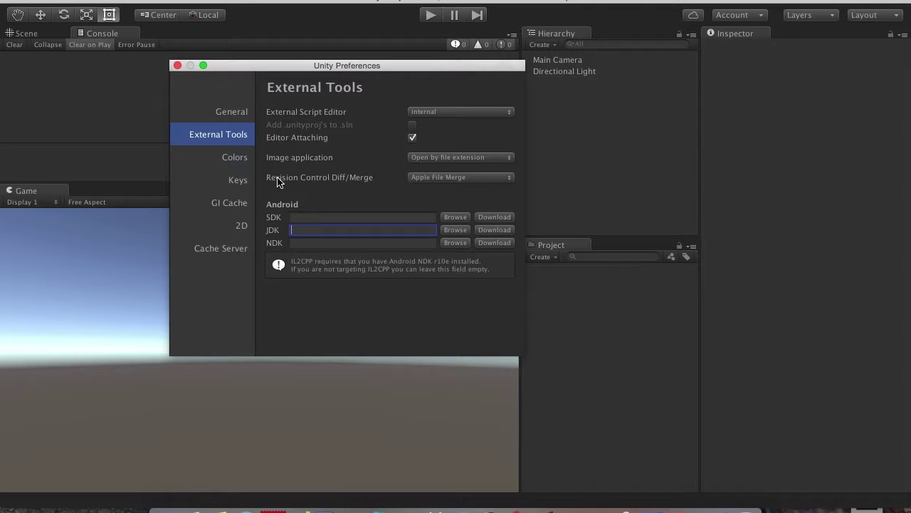
{"action": "left_click", "coordinate": [279, 179]}
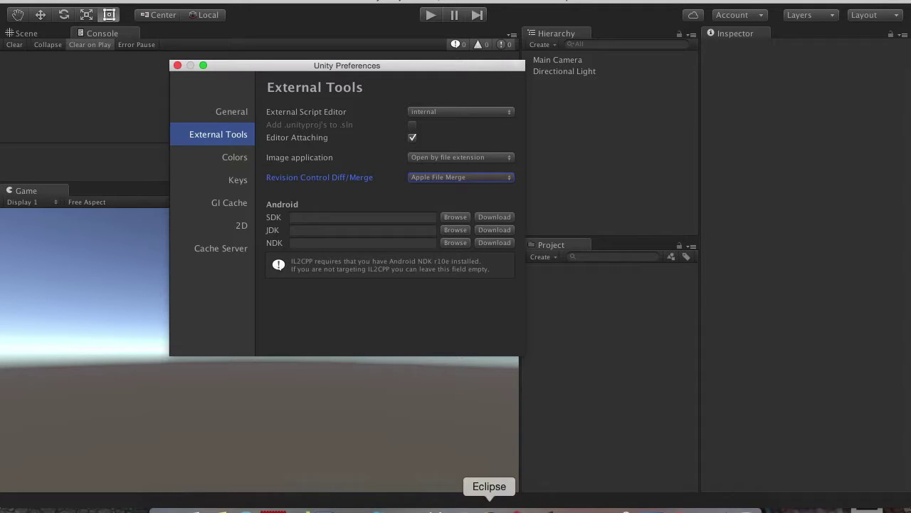
{"action": "key", "text": "super+space"}
{"action": "type", "text": "android"}
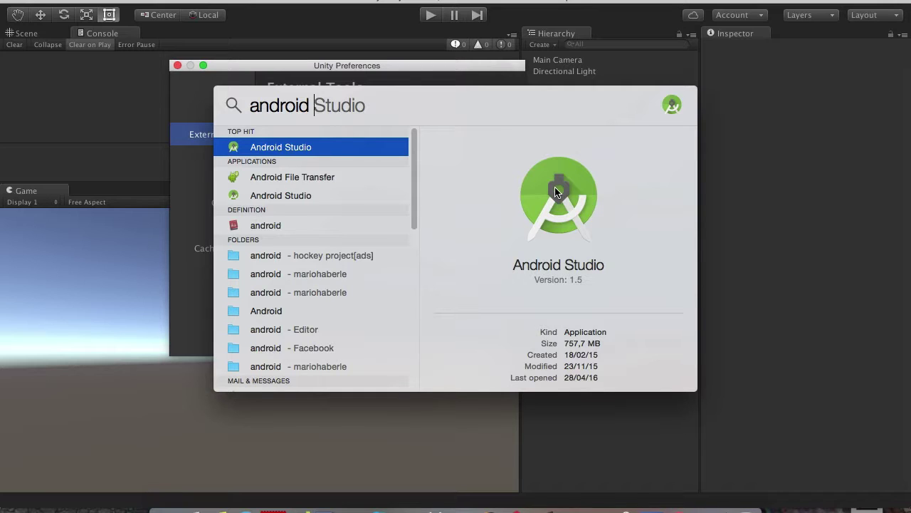
{"action": "left_click_drag", "start_coordinate": [387, 65], "coordinate": [510, 108]}
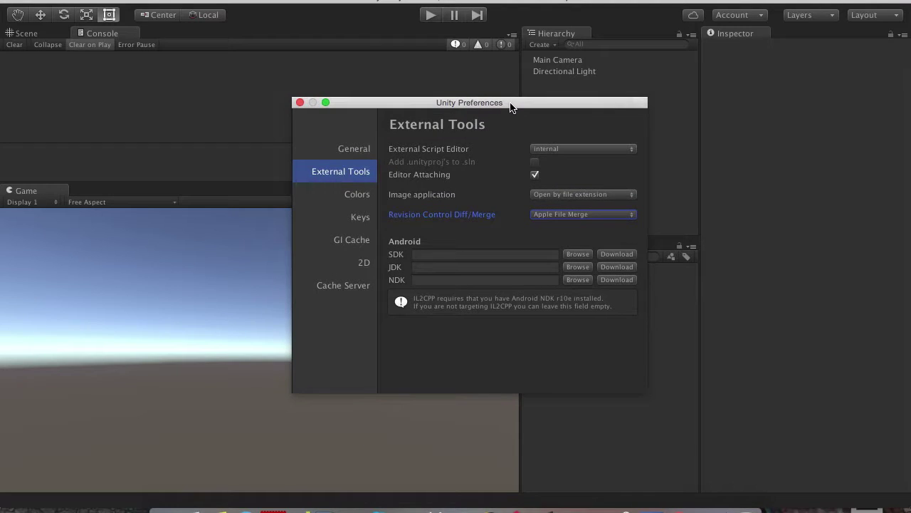
- Set the Android SDK path to Library/Android/sdk and close Preferences
{"action": "left_click", "coordinate": [575, 258]}
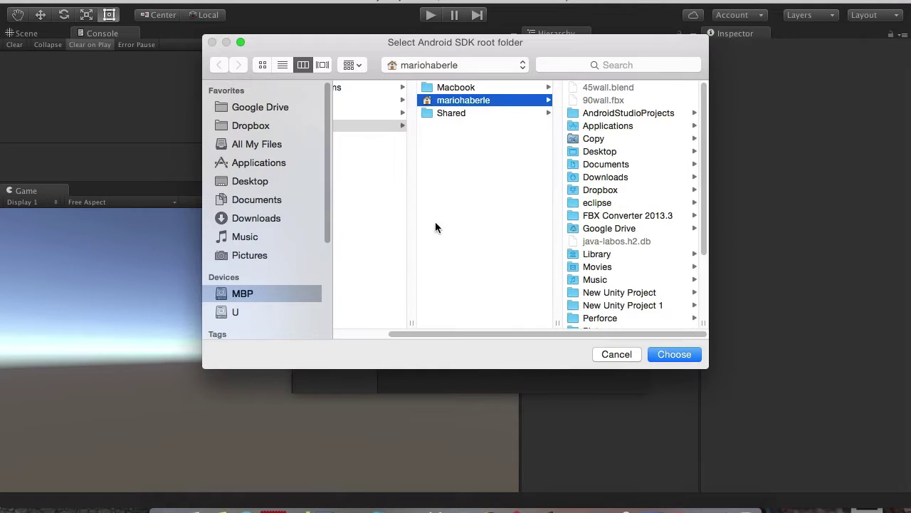
{"action": "left_click_drag", "start_coordinate": [466, 333], "coordinate": [533, 331]}
{"action": "left_click", "coordinate": [604, 255]}
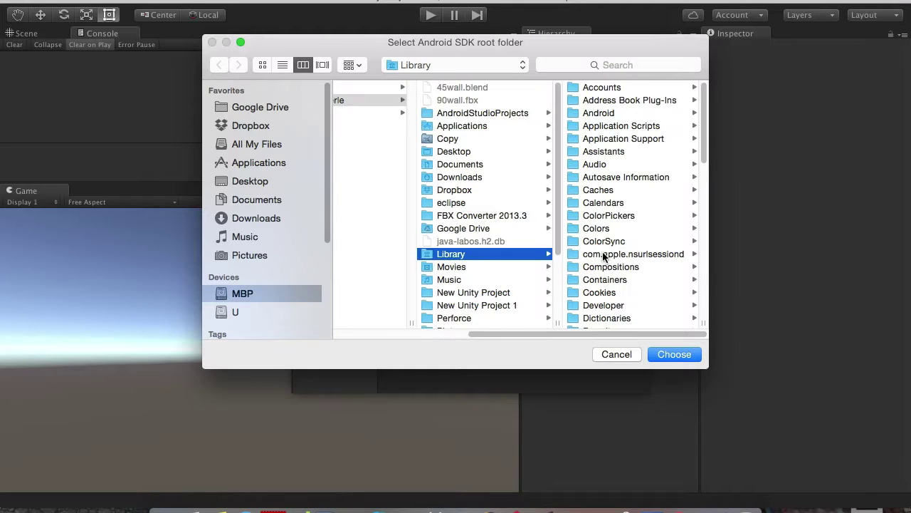
{"action": "left_click", "coordinate": [588, 112]}
{"action": "left_click", "coordinate": [582, 88]}
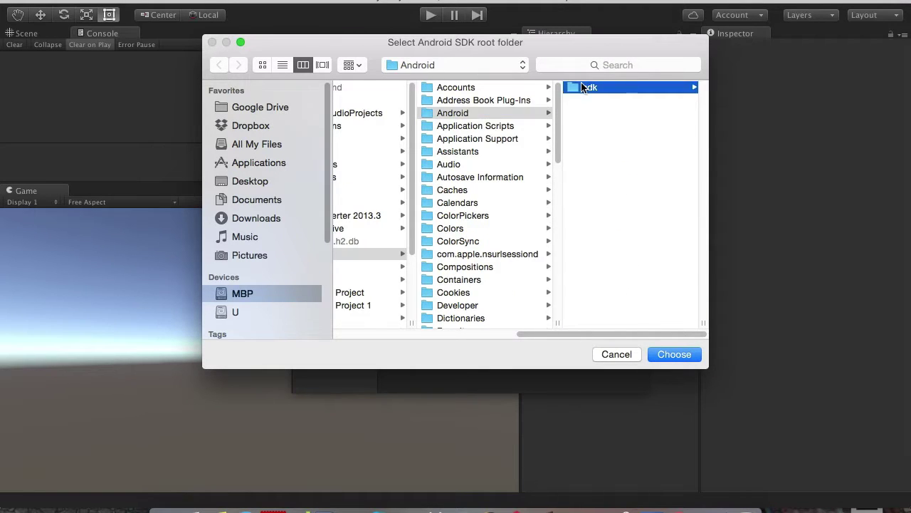
{"action": "left_click", "coordinate": [675, 354]}
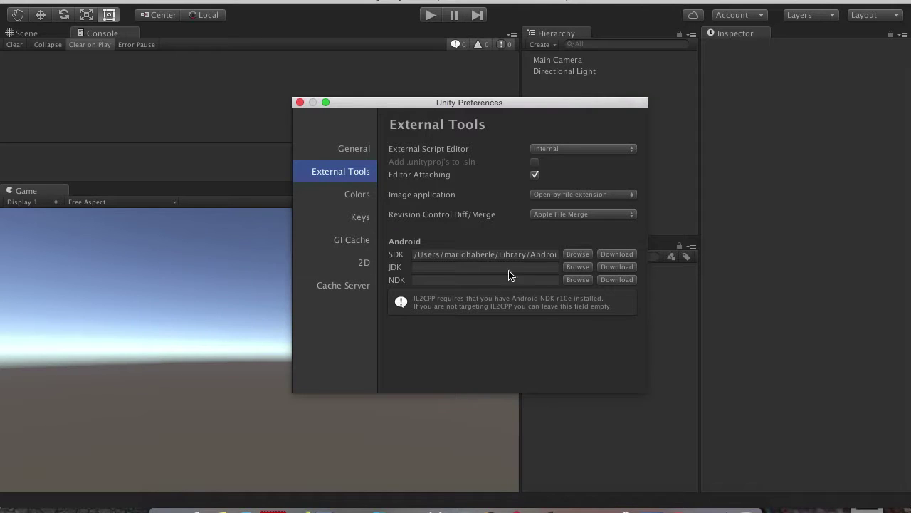
{"action": "left_click", "coordinate": [300, 103]}
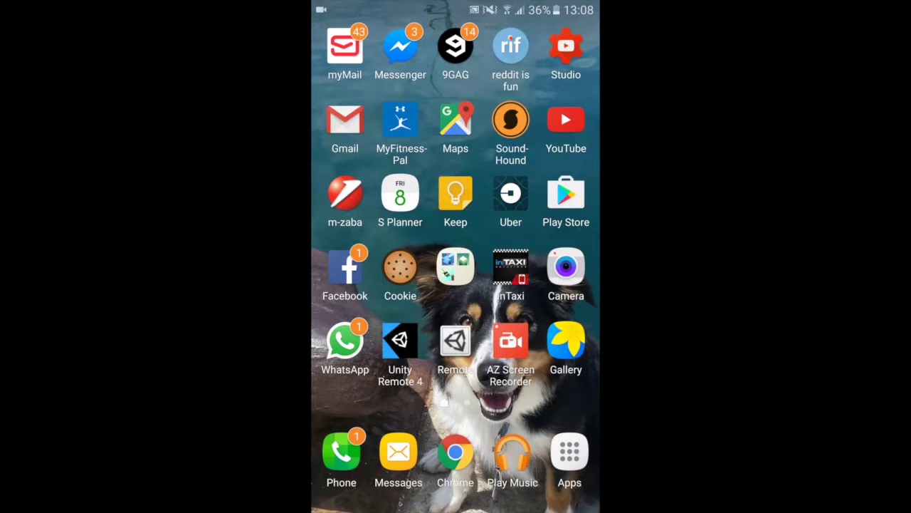
- In the Play Store, replace the old query with a search for 'unityremote'
{"action": "left_click", "coordinate": [566, 194]}
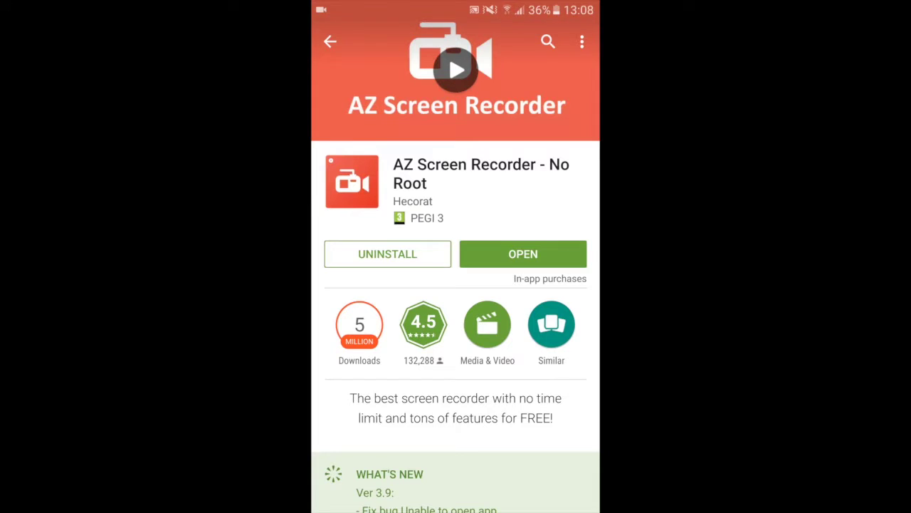
{"action": "left_click", "coordinate": [331, 41]}
{"action": "left_click", "coordinate": [427, 45]}
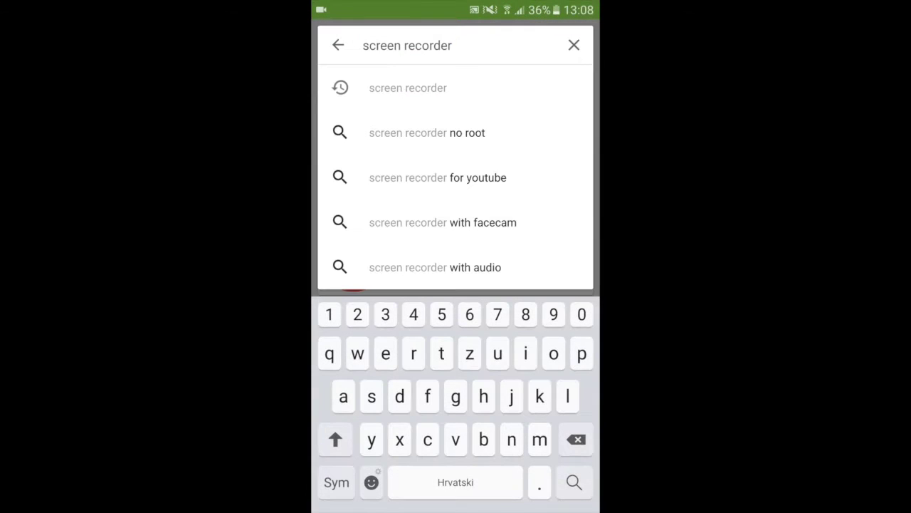
{"action": "left_click", "coordinate": [574, 45]}
{"action": "type", "text": "unitx re"}
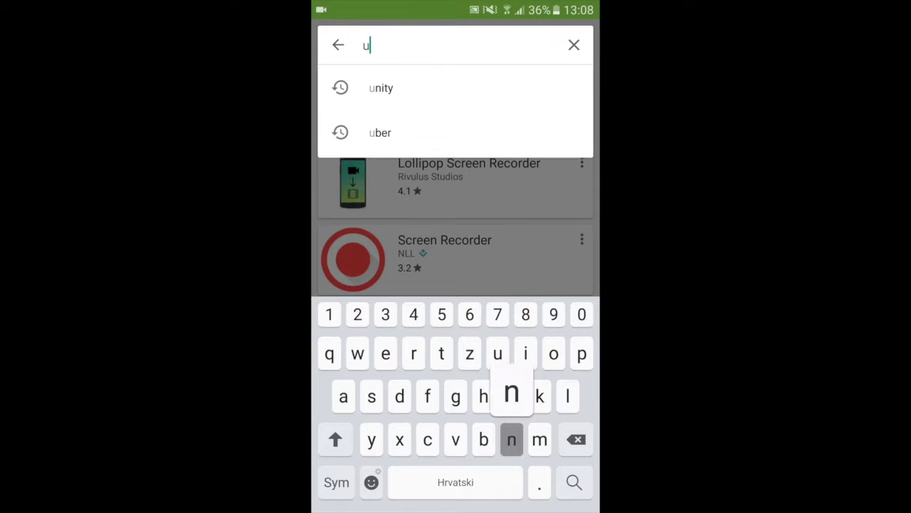
{"action": "key", "text": "BackSpace"}
{"action": "key", "text": "BackSpace"}
{"action": "key", "text": "BackSpace"}
{"action": "key", "text": "BackSpace"}
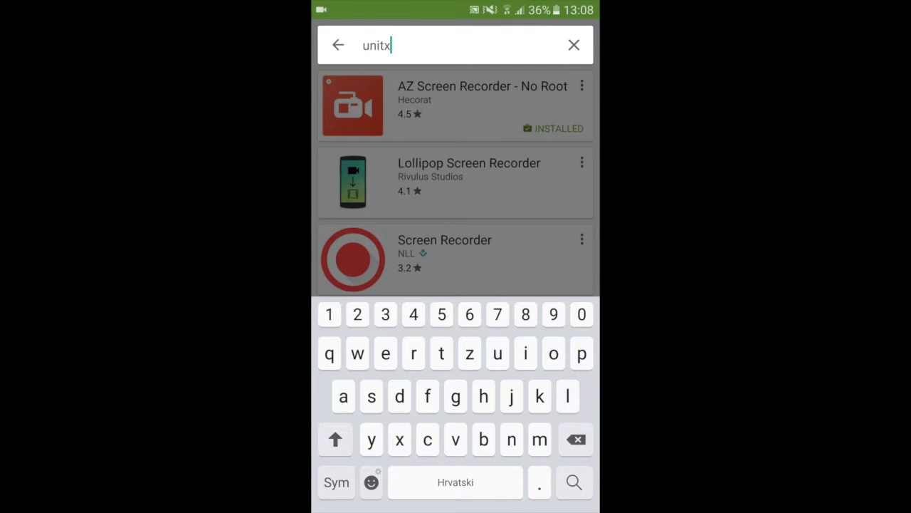
{"action": "type", "text": "yremote"}
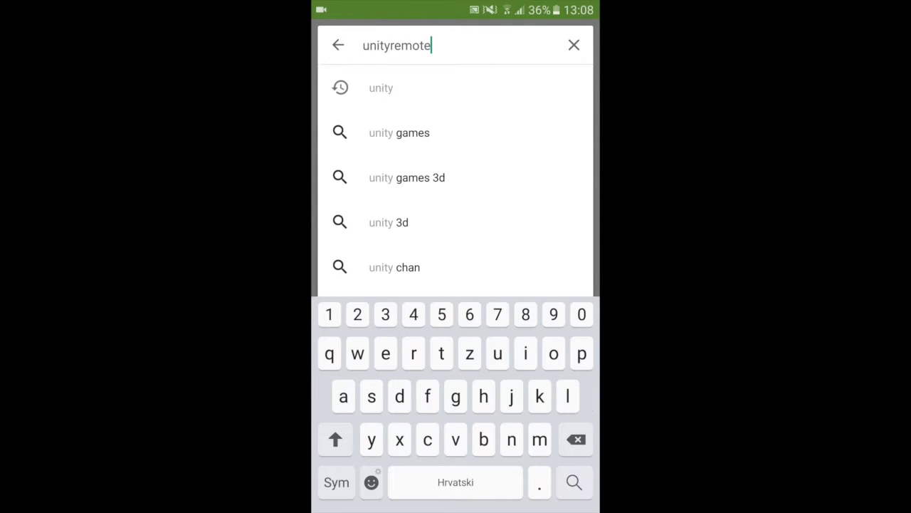
{"action": "key", "text": "Return"}
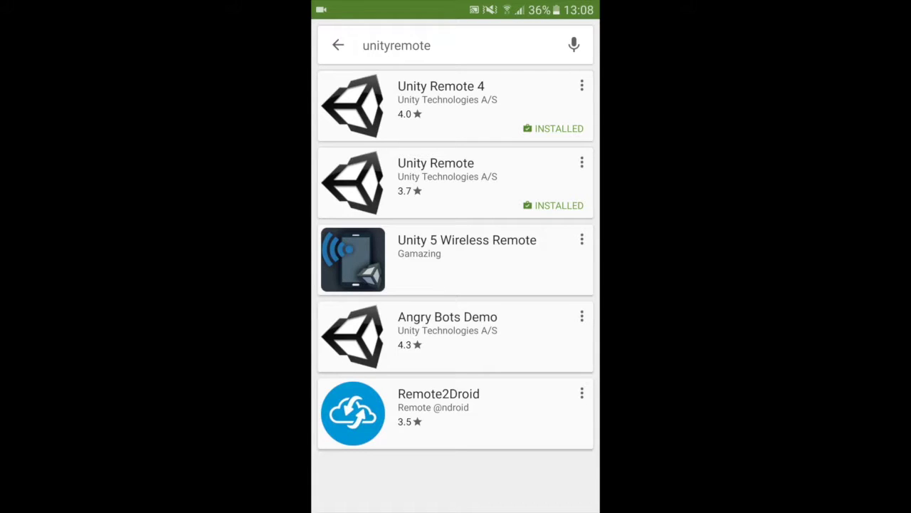
- Look over the Unity Remote 4 store page and return to the search results
{"action": "left_click", "coordinate": [442, 100]}
{"action": "scroll", "coordinate": [456, 285], "scroll_direction": "down", "scroll_amount": 5}
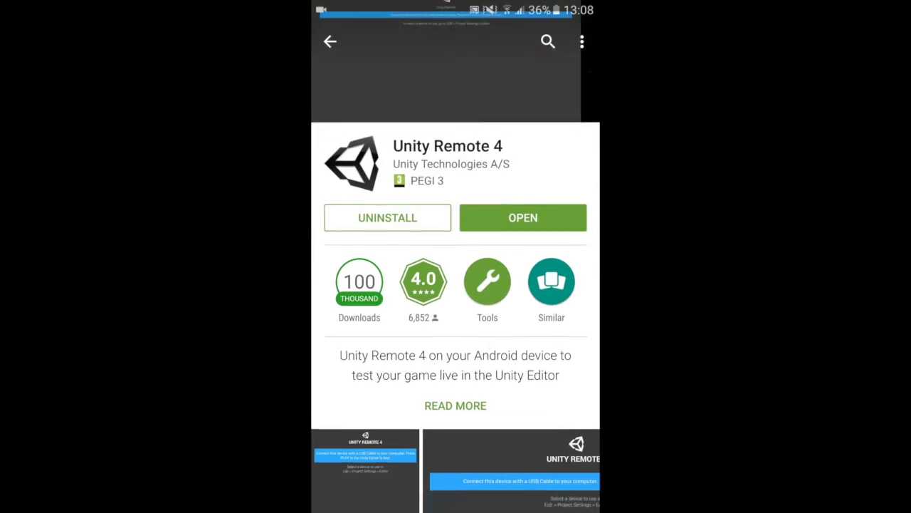
{"action": "scroll", "coordinate": [456, 285], "scroll_direction": "up", "scroll_amount": 3}
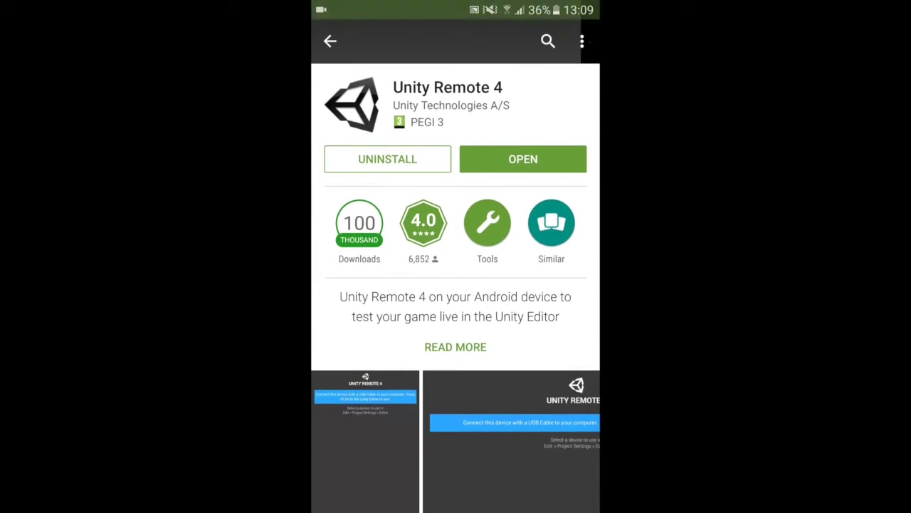
{"action": "key", "text": "Escape"}
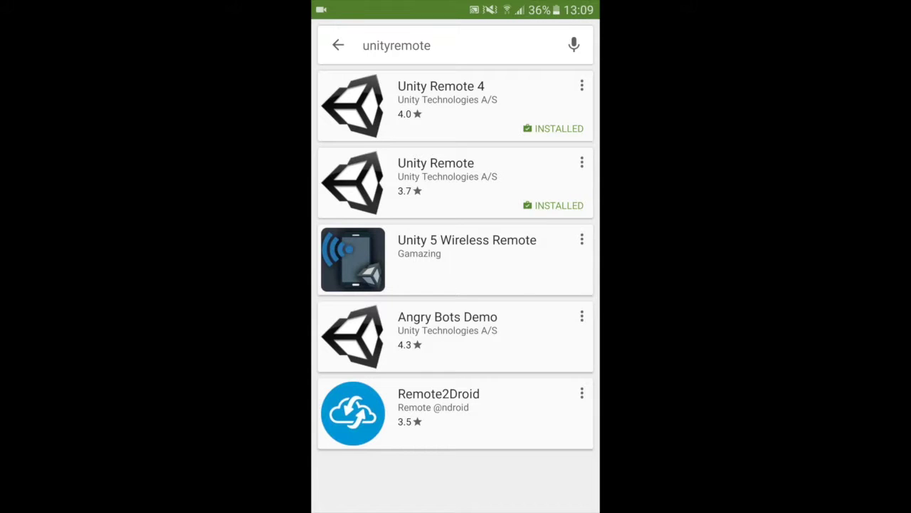
- Open and scroll through the Unity Remote store page
{"action": "left_click", "coordinate": [441, 181]}
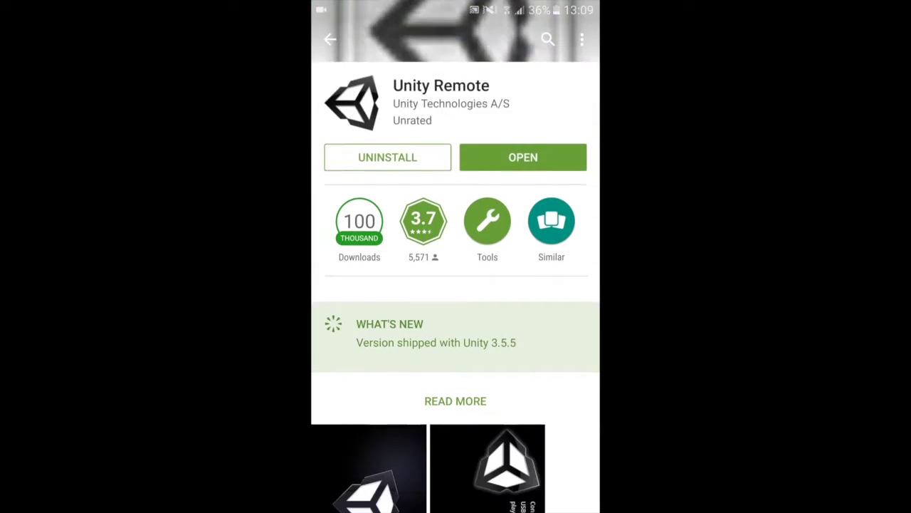
{"action": "scroll", "coordinate": [456, 285], "scroll_direction": "down", "scroll_amount": 3}
{"action": "scroll", "coordinate": [456, 285], "scroll_direction": "up", "scroll_amount": 3}
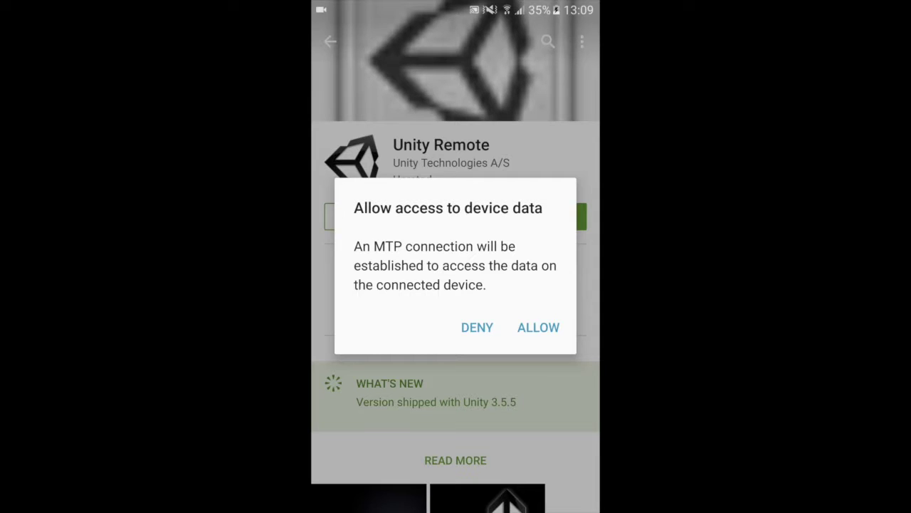
- Allow access to device data, then open Settings from the notification shade
{"action": "left_click", "coordinate": [538, 327]}
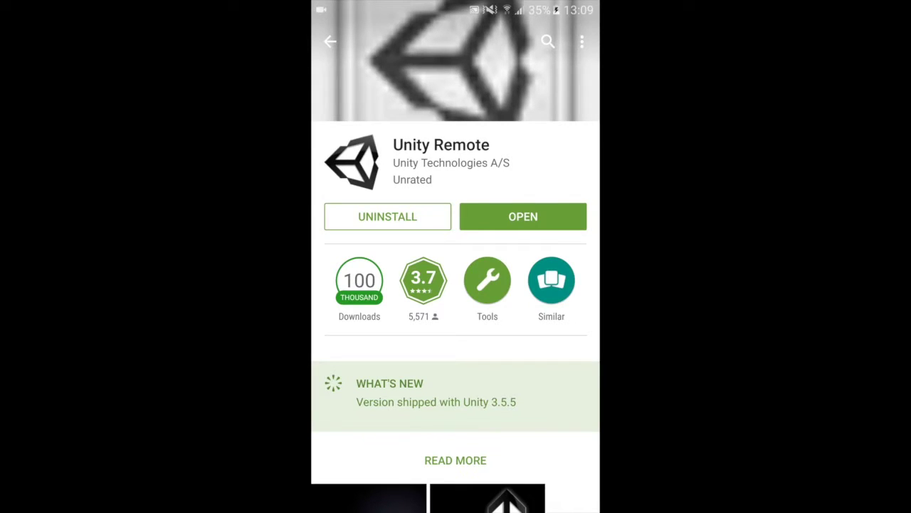
{"action": "left_click_drag", "start_coordinate": [456, 3], "coordinate": [456, 285]}
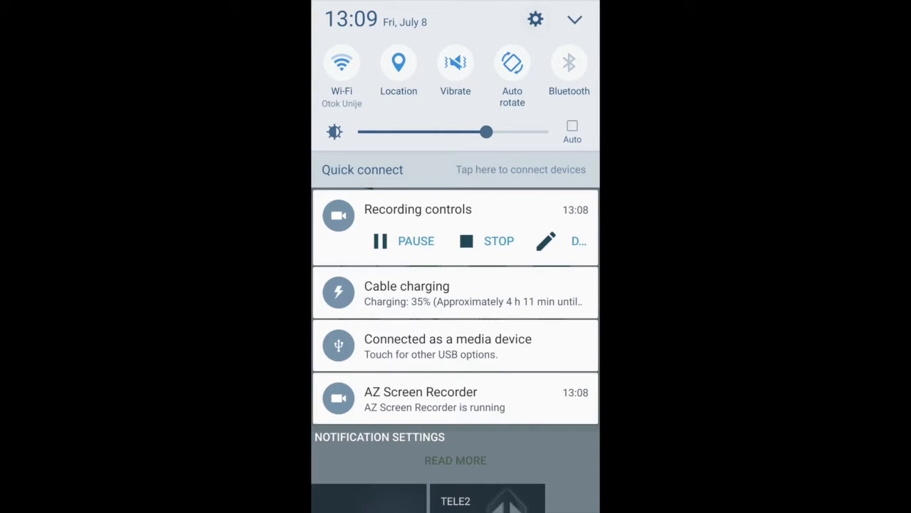
{"action": "left_click", "coordinate": [536, 19]}
- Go to About device > Software info and tap to enable developer mode
{"action": "scroll", "coordinate": [455, 320], "scroll_direction": "down", "scroll_amount": 15}
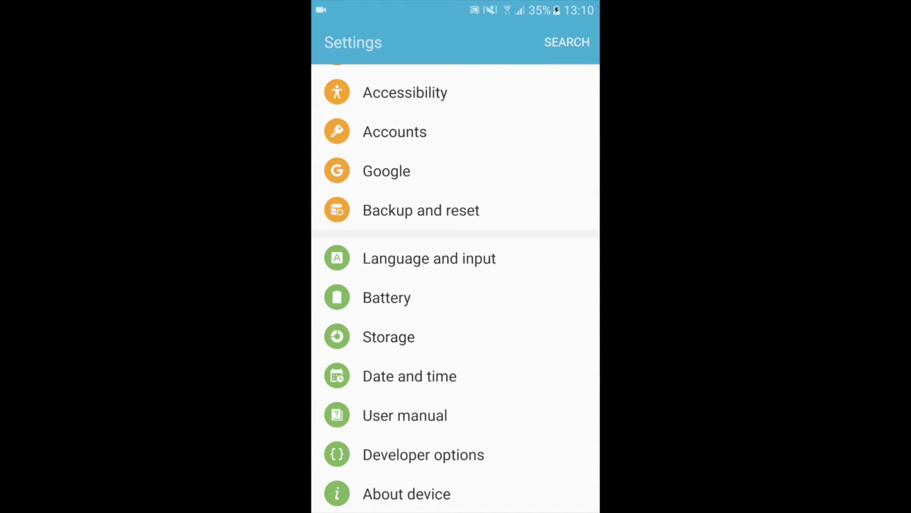
{"action": "left_click", "coordinate": [406, 493]}
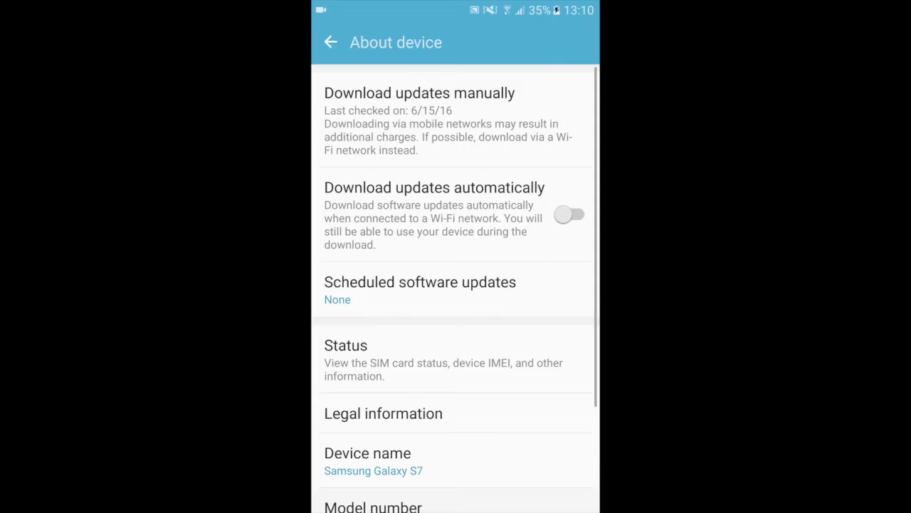
{"action": "scroll", "coordinate": [455, 285], "scroll_direction": "down", "scroll_amount": 3}
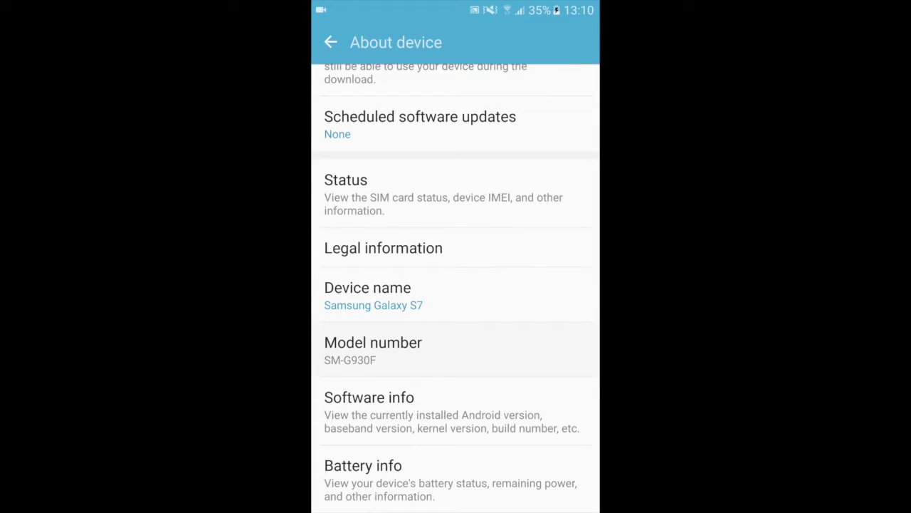
{"action": "left_click", "coordinate": [369, 409]}
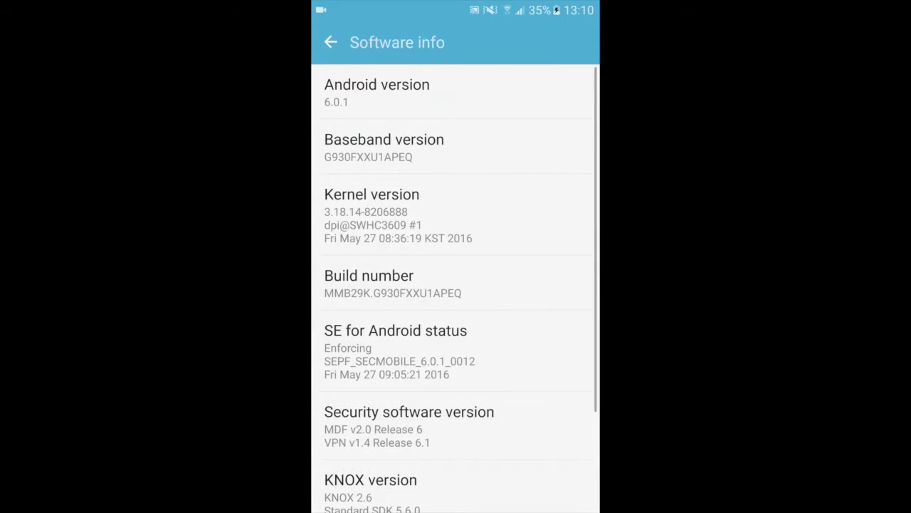
{"action": "scroll", "coordinate": [456, 285], "scroll_direction": "down", "scroll_amount": 1}
{"action": "left_click", "coordinate": [498, 232]}
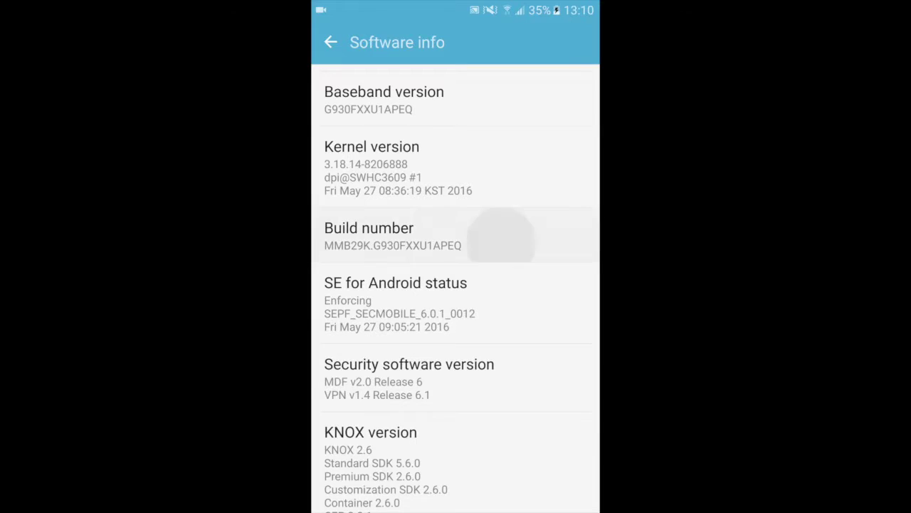
{"action": "left_click", "coordinate": [502, 234]}
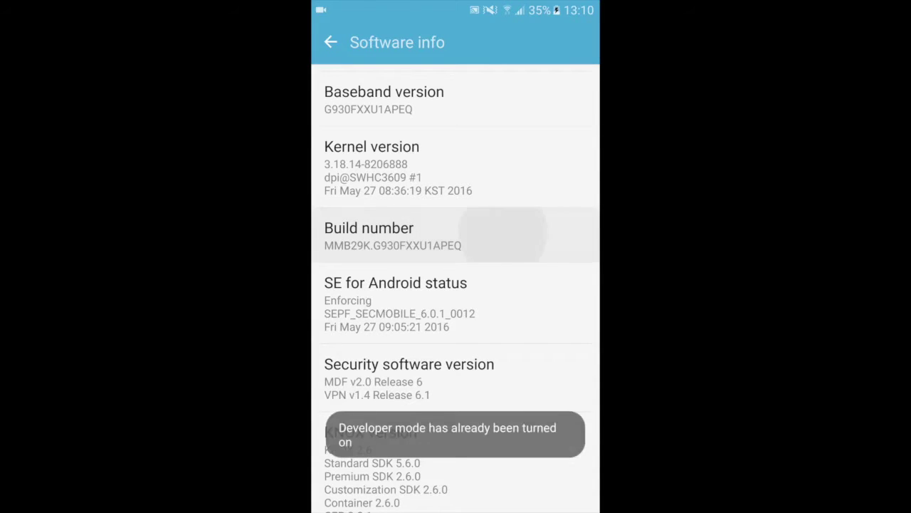
{"action": "left_click", "coordinate": [470, 232]}
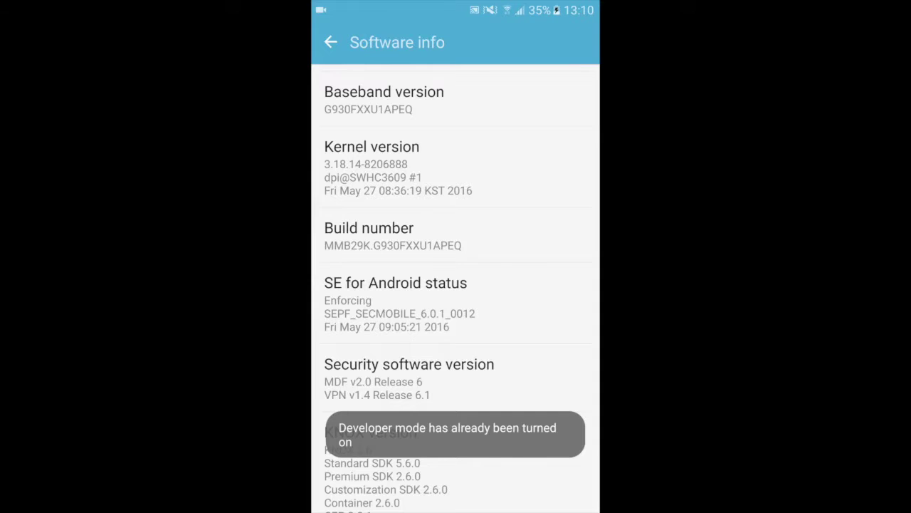
{"action": "left_click", "coordinate": [481, 237]}
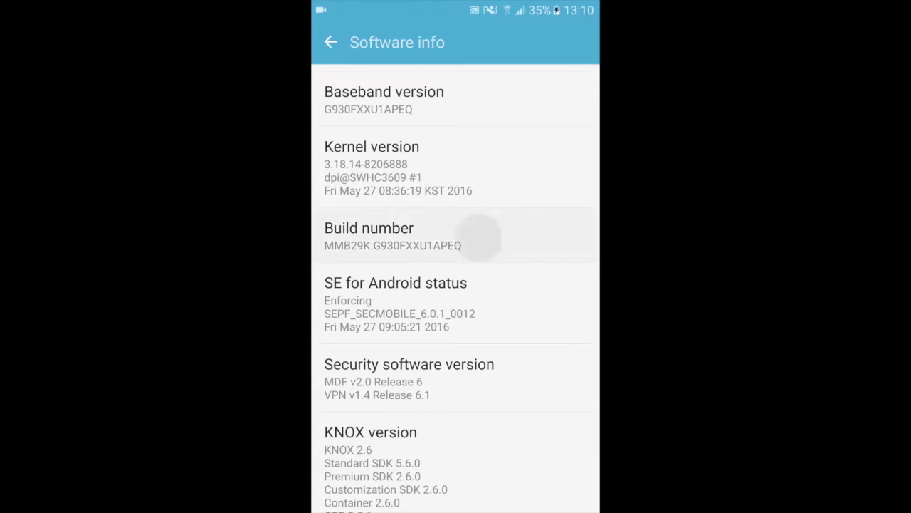
- Return to the main Settings list and open Developer options
{"action": "key", "text": "Escape"}
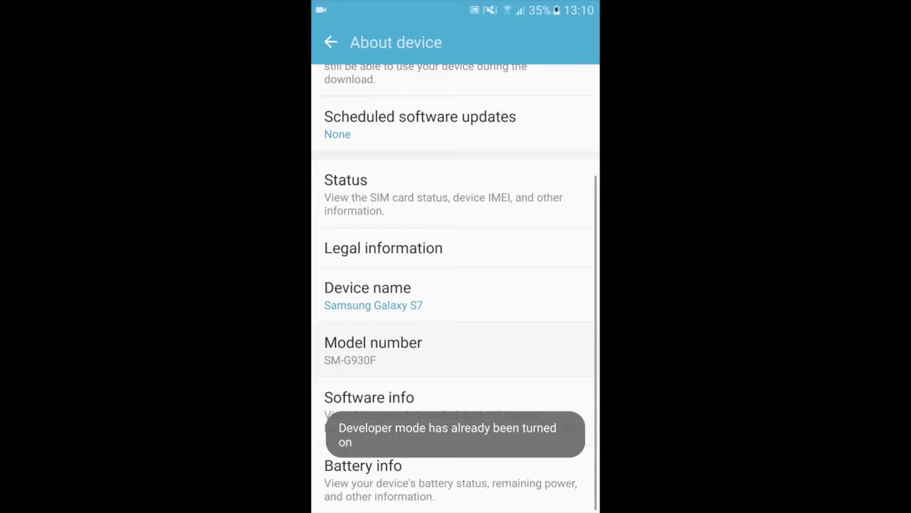
{"action": "key", "text": "Escape"}
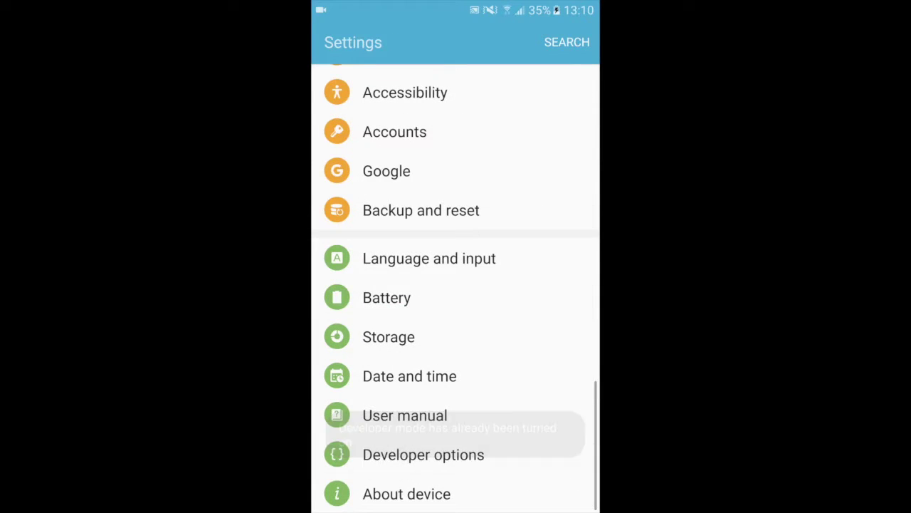
{"action": "left_click", "coordinate": [423, 454]}
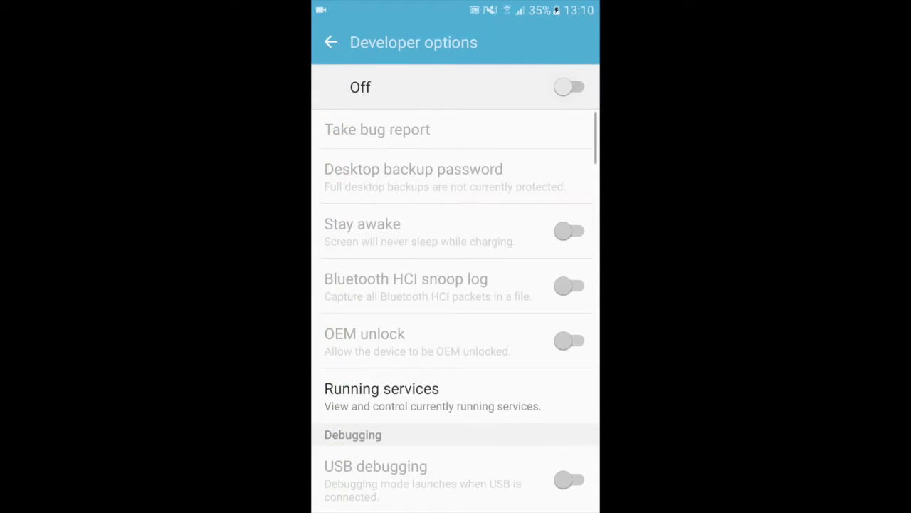
- Turn on Developer options and USB debugging, confirming both prompts
{"action": "left_click", "coordinate": [569, 87]}
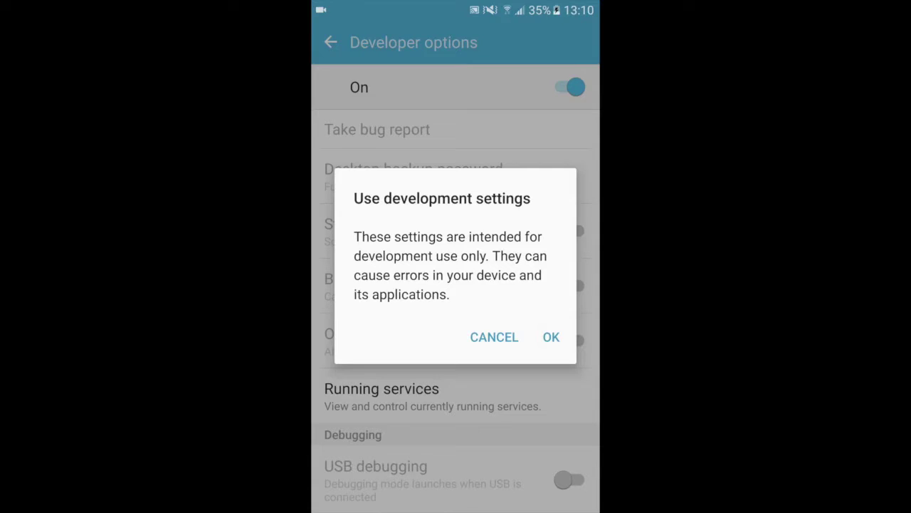
{"action": "left_click", "coordinate": [551, 337]}
{"action": "scroll", "coordinate": [456, 309], "scroll_direction": "down", "scroll_amount": 5}
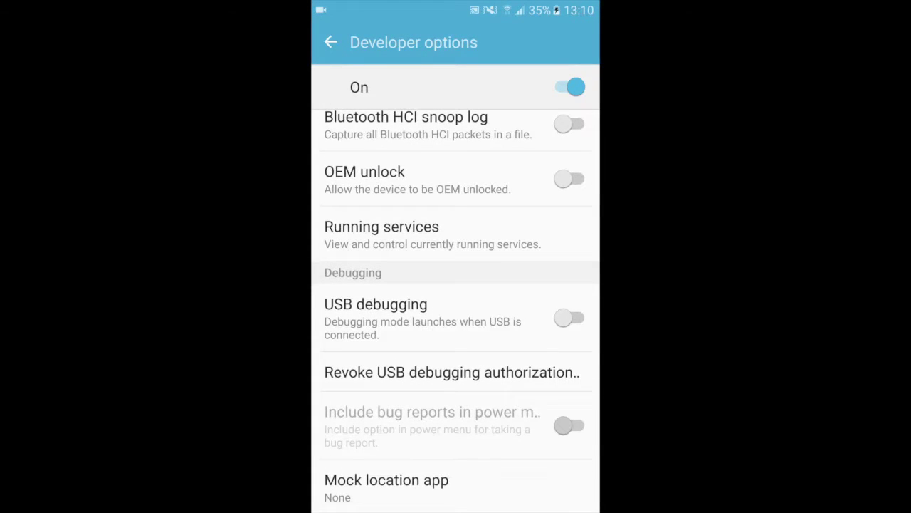
{"action": "left_click", "coordinate": [569, 319]}
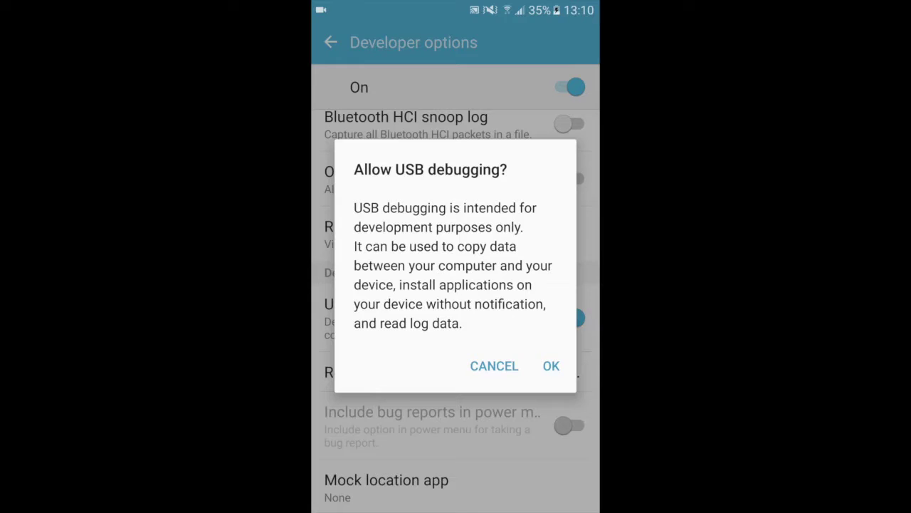
{"action": "left_click", "coordinate": [551, 366]}
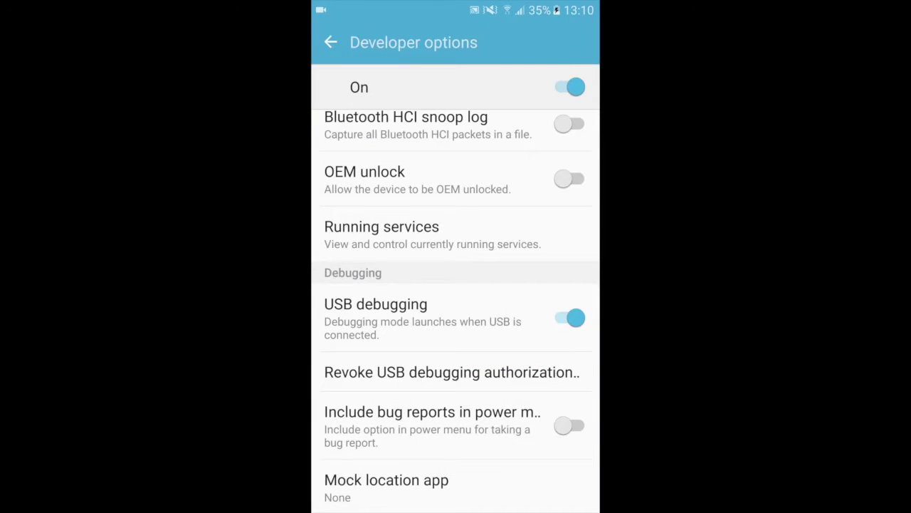
- Allow the computer access to the phone's data, then return to the home screen
{"action": "scroll", "coordinate": [455, 311], "scroll_direction": "down", "scroll_amount": 10}
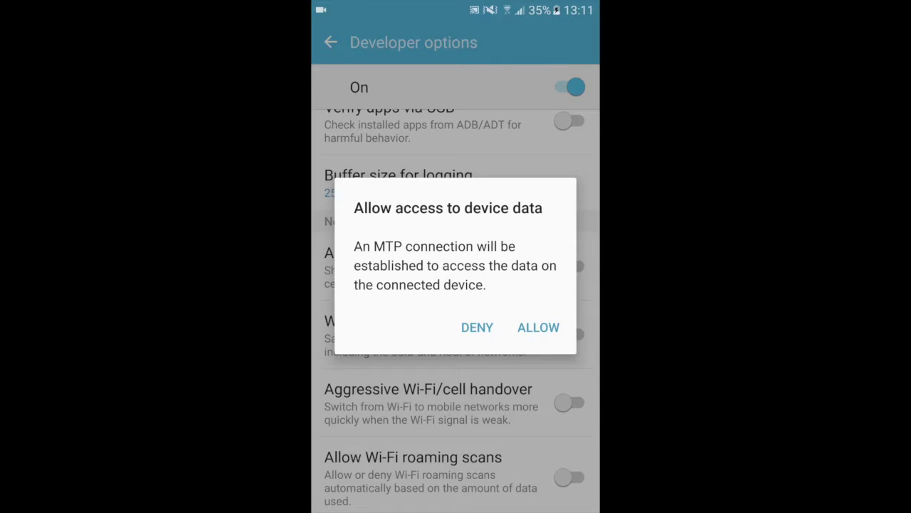
{"action": "left_click", "coordinate": [538, 327]}
{"action": "scroll", "coordinate": [455, 310], "scroll_direction": "down", "scroll_amount": 10}
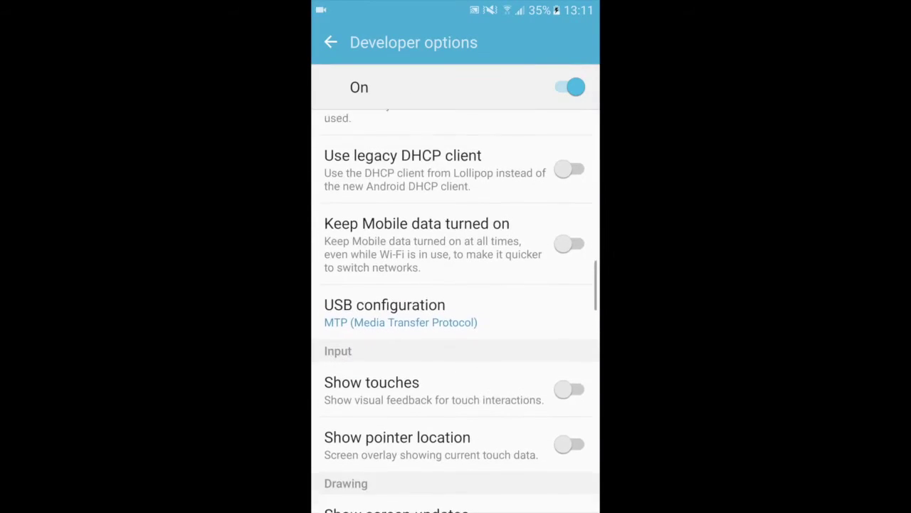
{"action": "scroll", "coordinate": [455, 314], "scroll_direction": "down", "scroll_amount": 7}
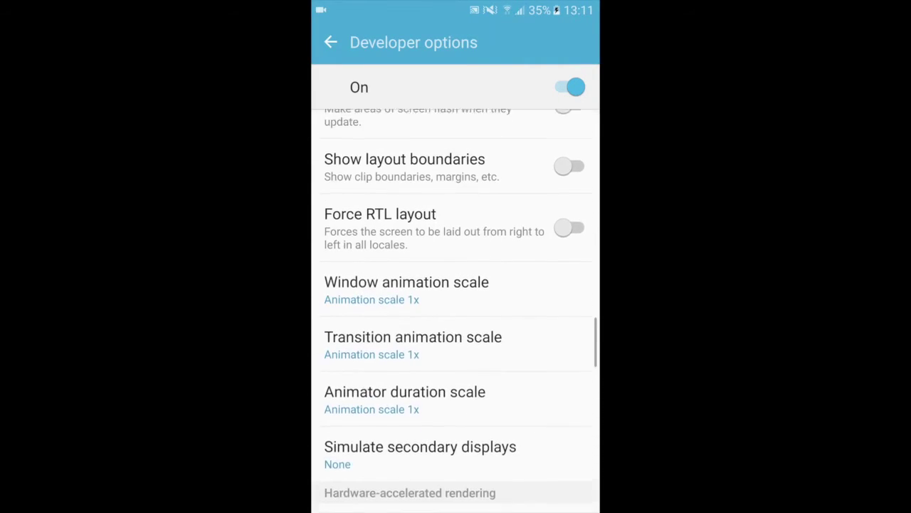
{"action": "scroll", "coordinate": [456, 313], "scroll_direction": "down", "scroll_amount": 10}
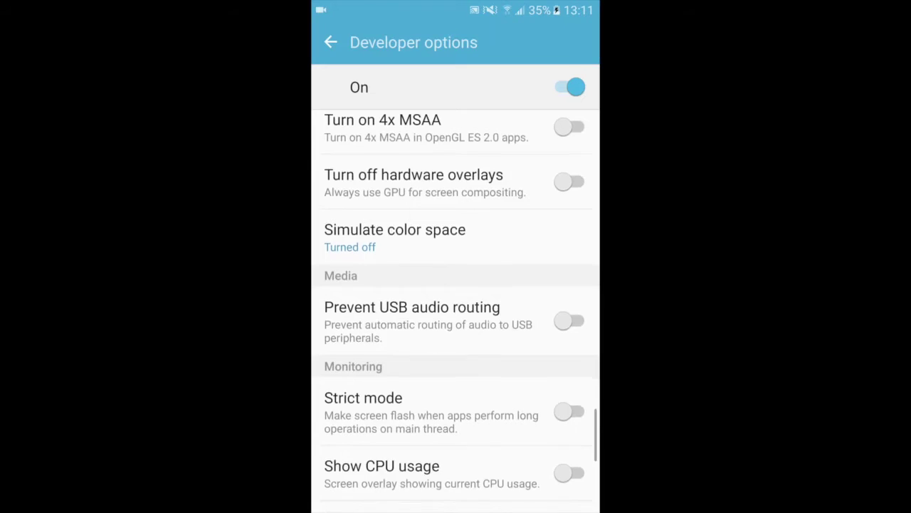
{"action": "scroll", "coordinate": [456, 313], "scroll_direction": "down", "scroll_amount": 3}
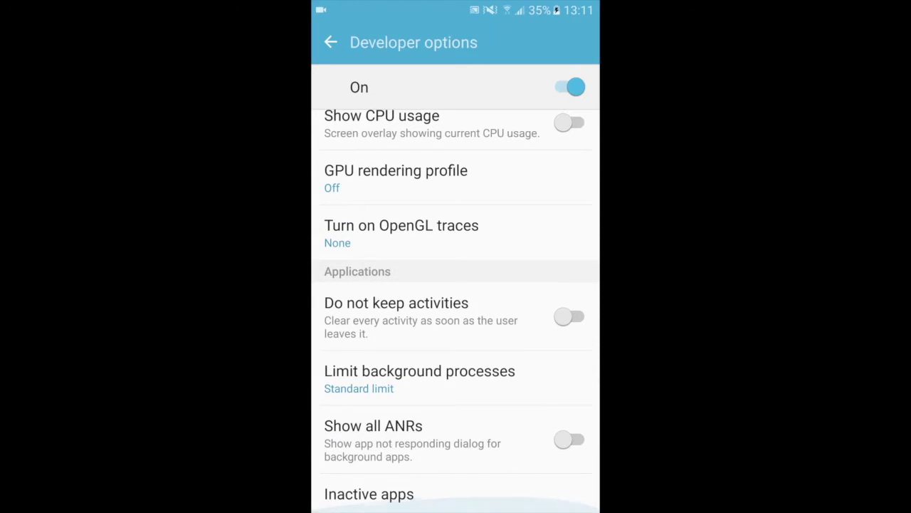
{"action": "scroll", "coordinate": [456, 313], "scroll_direction": "up", "scroll_amount": 6}
{"action": "scroll", "coordinate": [455, 313], "scroll_direction": "up", "scroll_amount": 10}
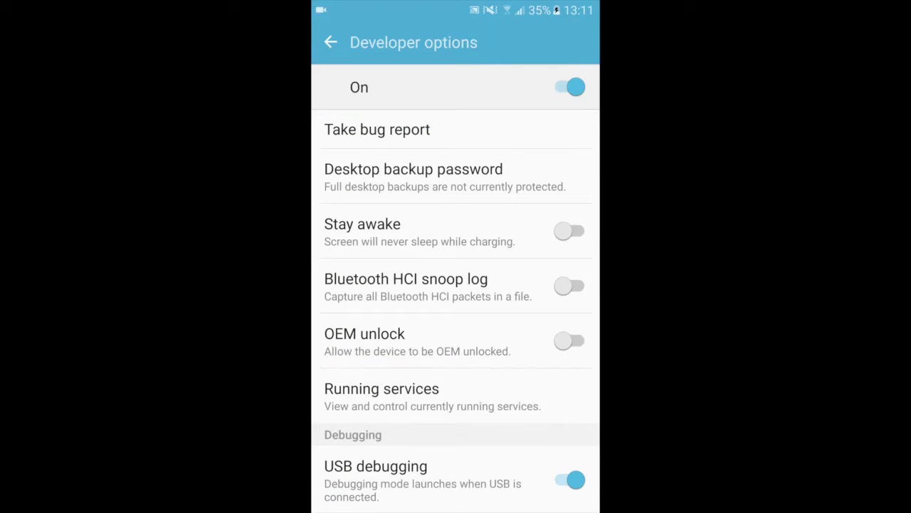
{"action": "key", "text": "Home"}
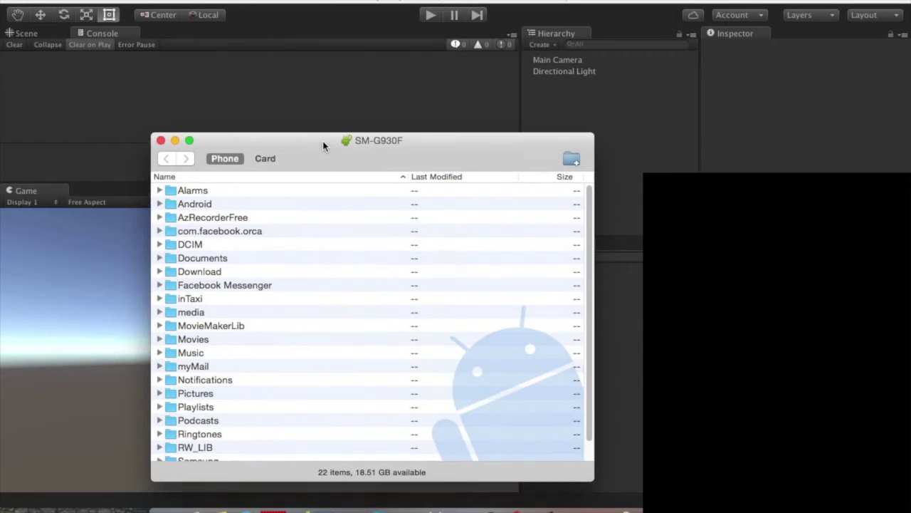
- Move aside and close the Android File Transfer window, then start Play mode
{"action": "left_click_drag", "start_coordinate": [322, 146], "coordinate": [408, 97]}
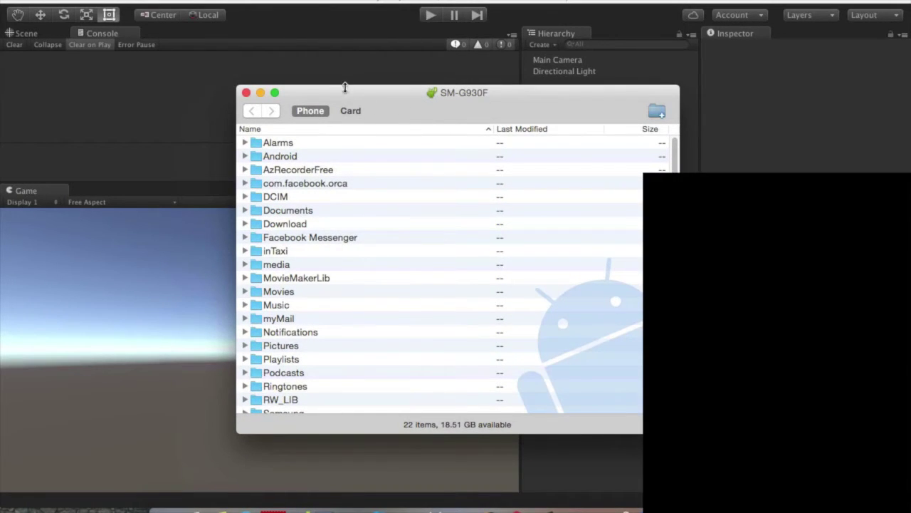
{"action": "left_click_drag", "start_coordinate": [346, 95], "coordinate": [363, 102]}
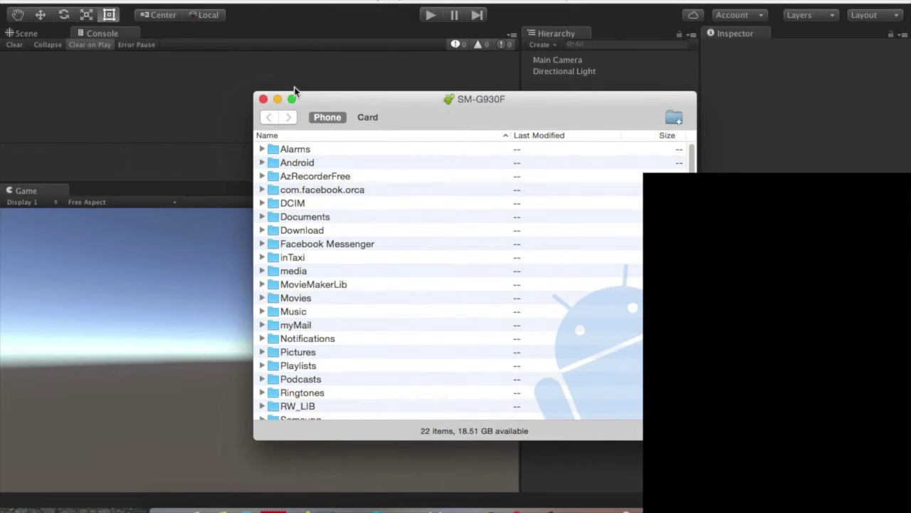
{"action": "left_click", "coordinate": [263, 99]}
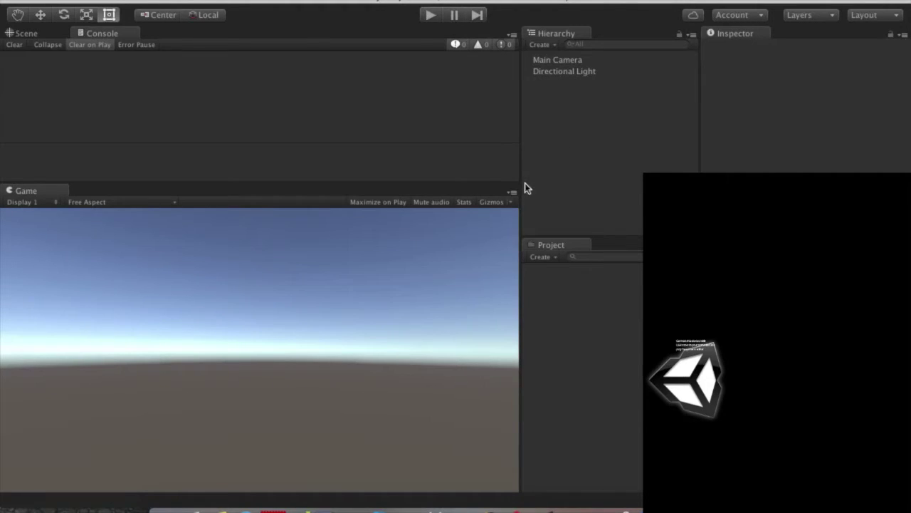
{"action": "left_click", "coordinate": [430, 16]}
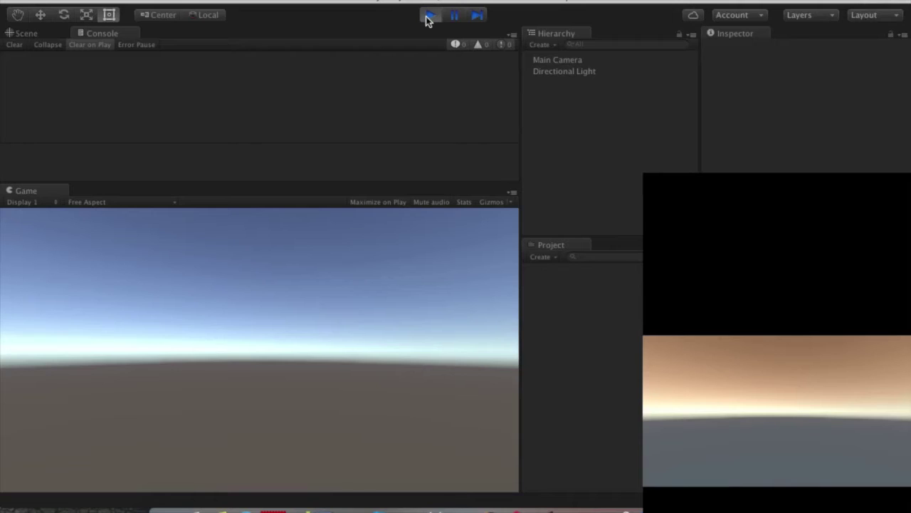
- Select Main Camera in the Hierarchy and switch from the Console to the Scene view
{"action": "left_click", "coordinate": [525, 60]}
{"action": "left_click", "coordinate": [42, 35]}
{"action": "scroll", "coordinate": [177, 93], "scroll_direction": "down", "scroll_amount": 5}
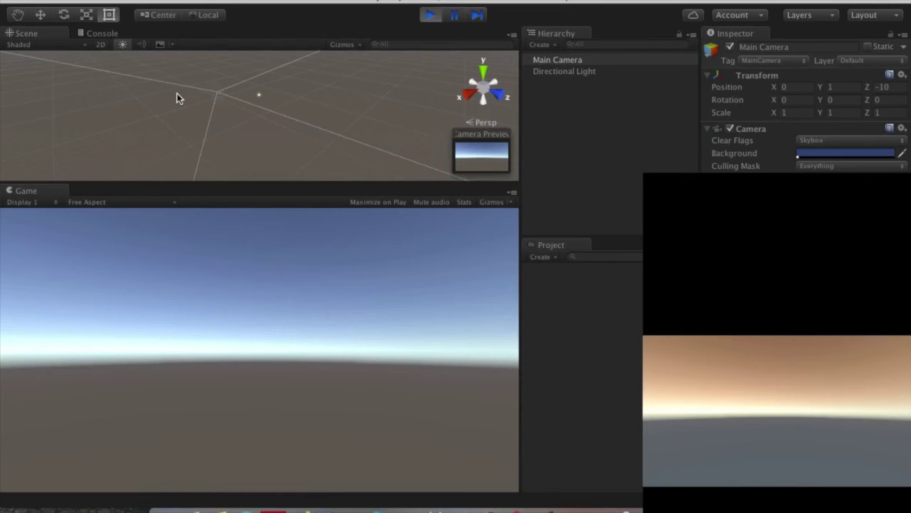
- Tilt the Main Camera by scrubbing its X rotation to 5.4 in the Inspector
{"action": "key", "text": "w"}
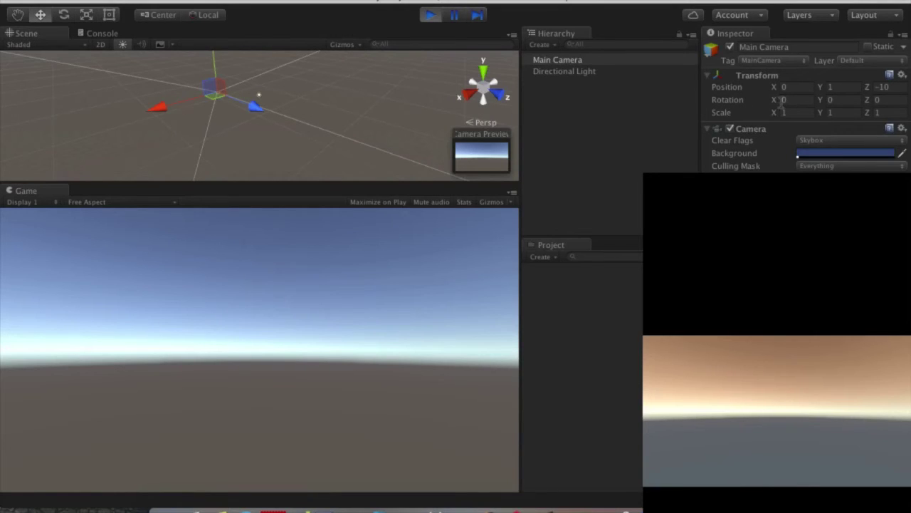
{"action": "left_click_drag", "start_coordinate": [775, 101], "coordinate": [460, 69]}
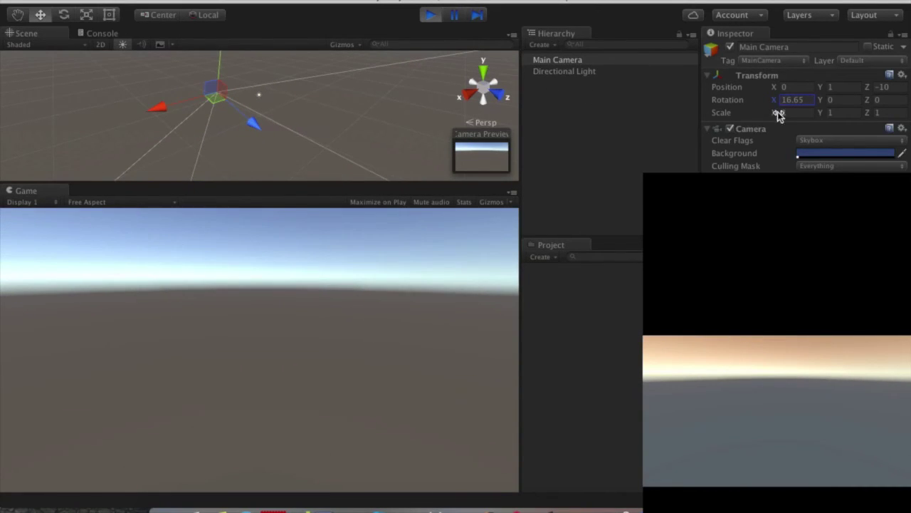
{"action": "left_click_drag", "start_coordinate": [775, 106], "coordinate": [673, 103]}
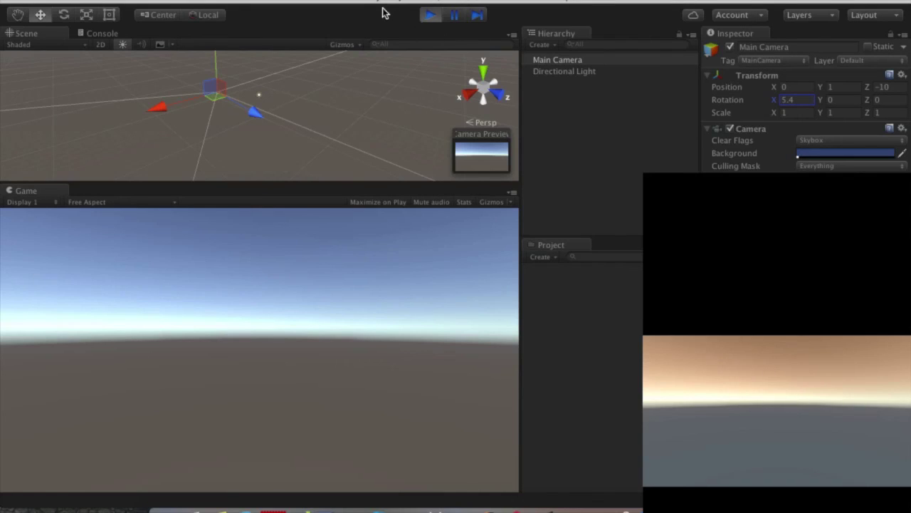